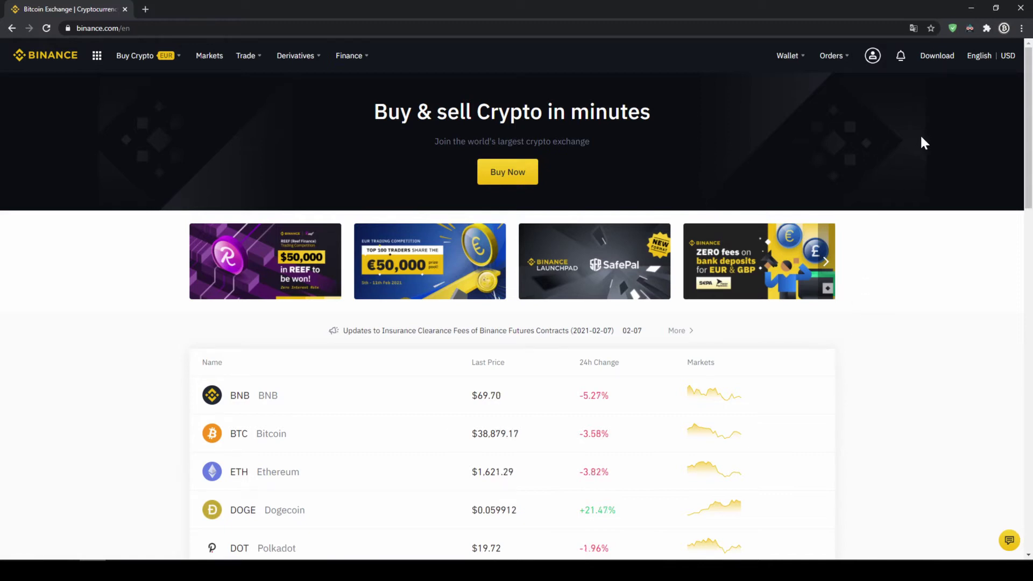
Open the account's identification page and check the identity verification status of the personal details
mouse_move(878, 69)
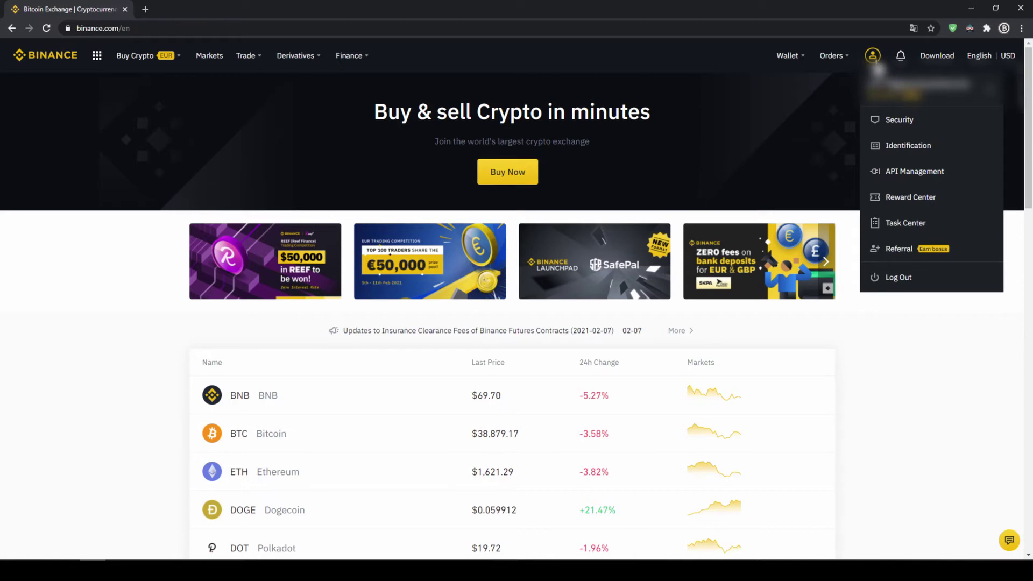
click(906, 153)
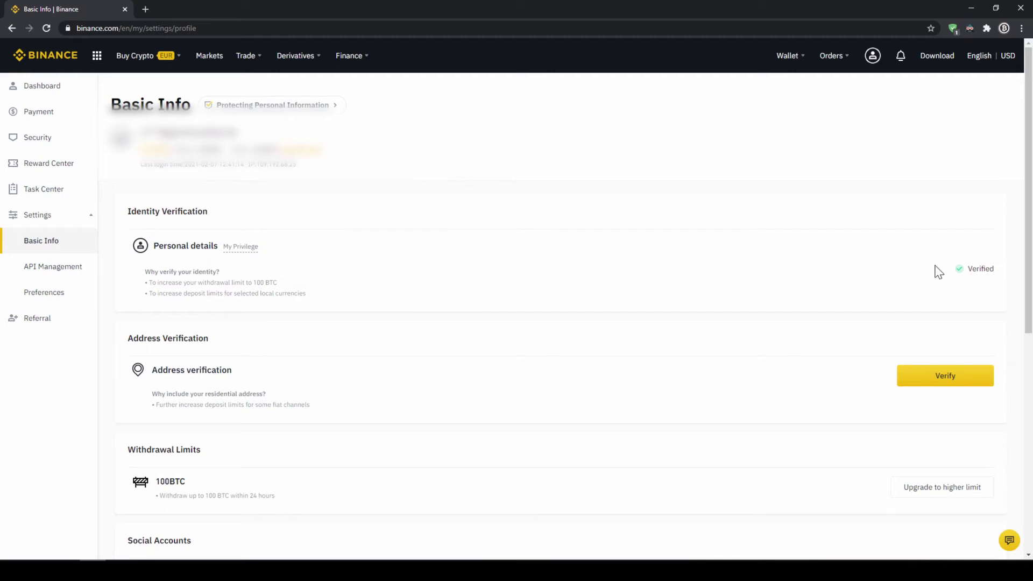
drag(965, 268, 1004, 279)
click(1008, 281)
Open the Fiat and Spot wallet and examine the Fiat Balance and Crypto Balance sections
mouse_move(796, 65)
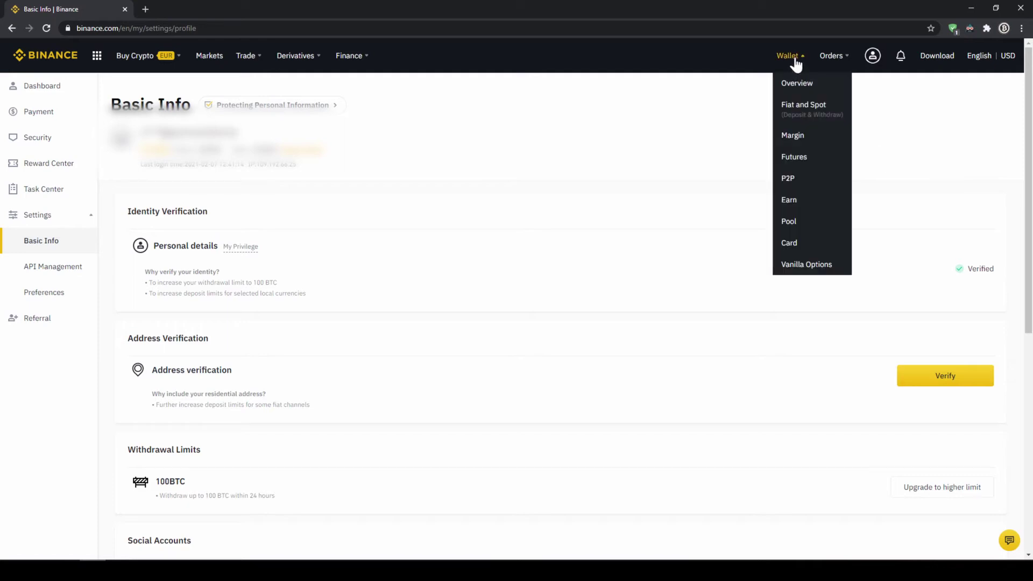
click(809, 120)
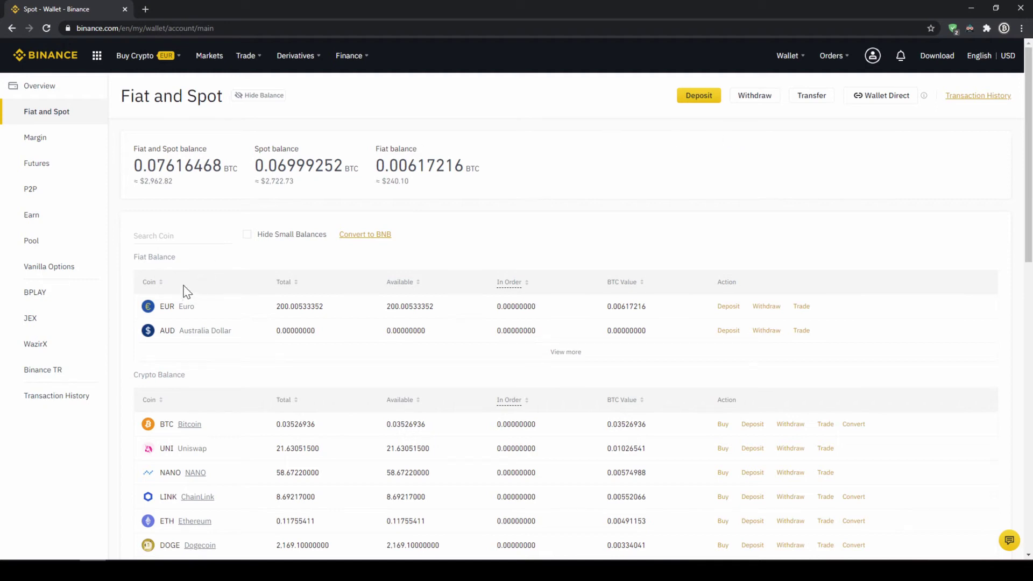
drag(144, 258, 195, 264)
drag(132, 375, 203, 383)
click(224, 383)
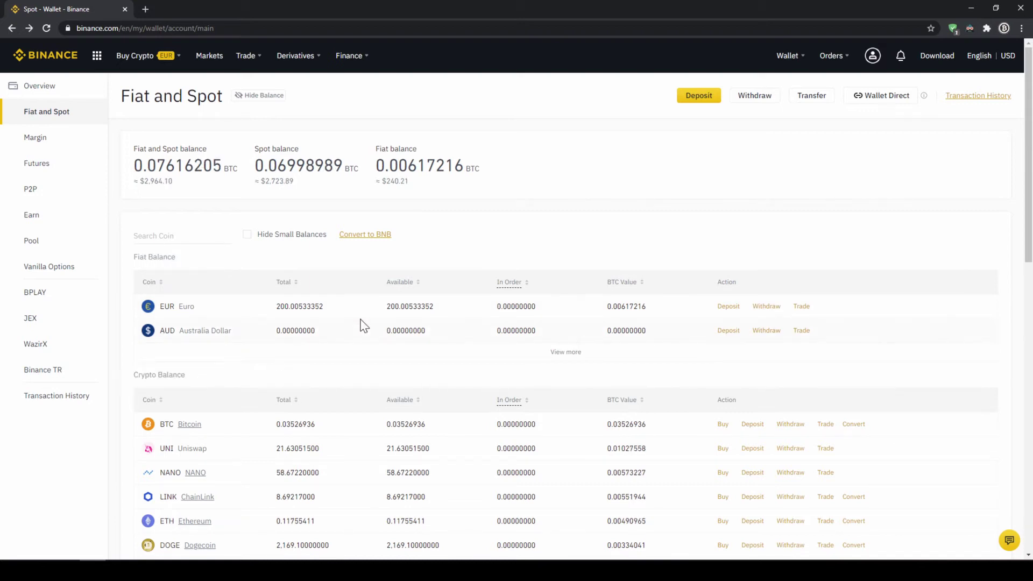
Open the fiat deposit page from the wallet and choose USD as the deposit currency
click(699, 97)
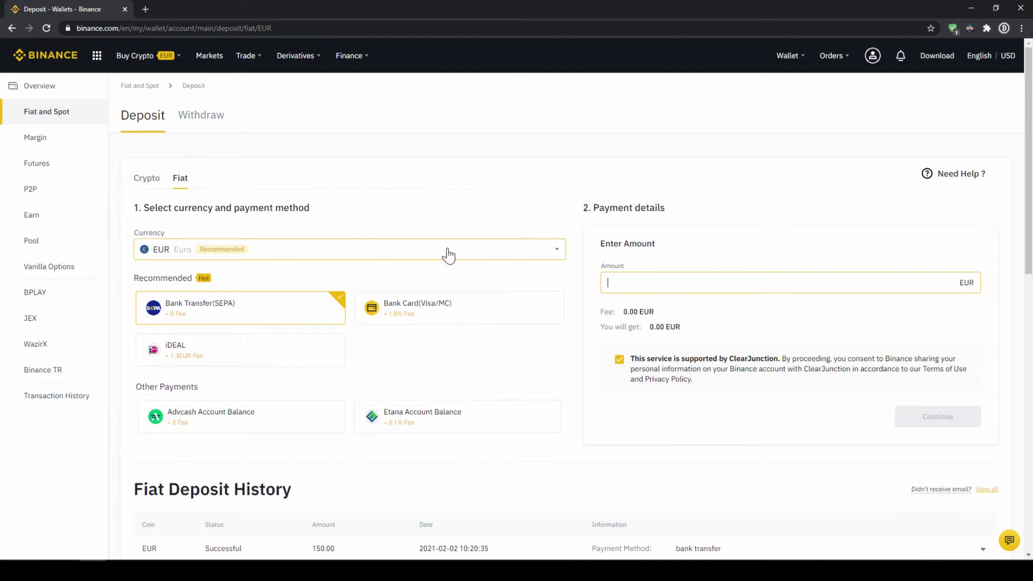
click(487, 230)
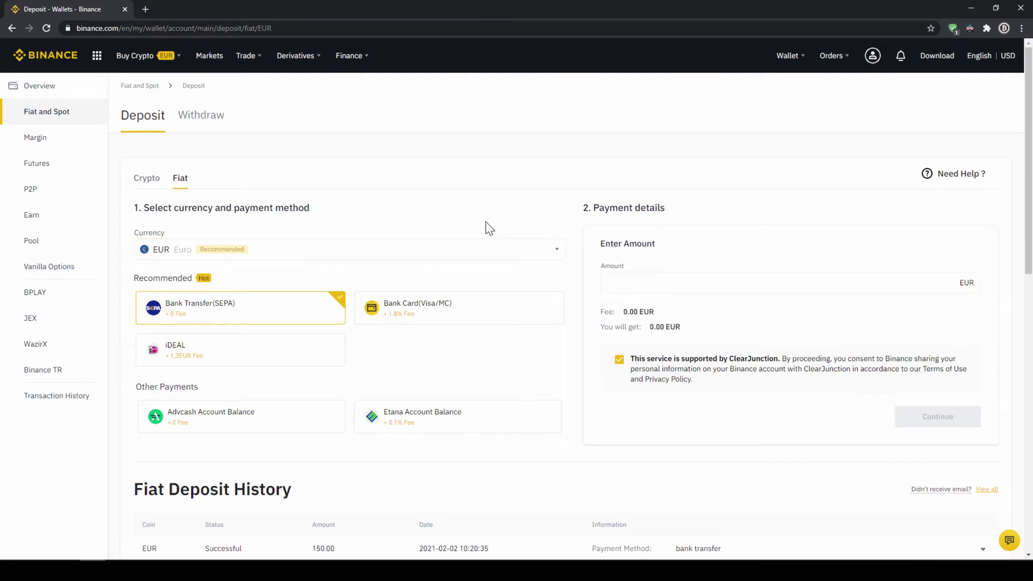
click(432, 261)
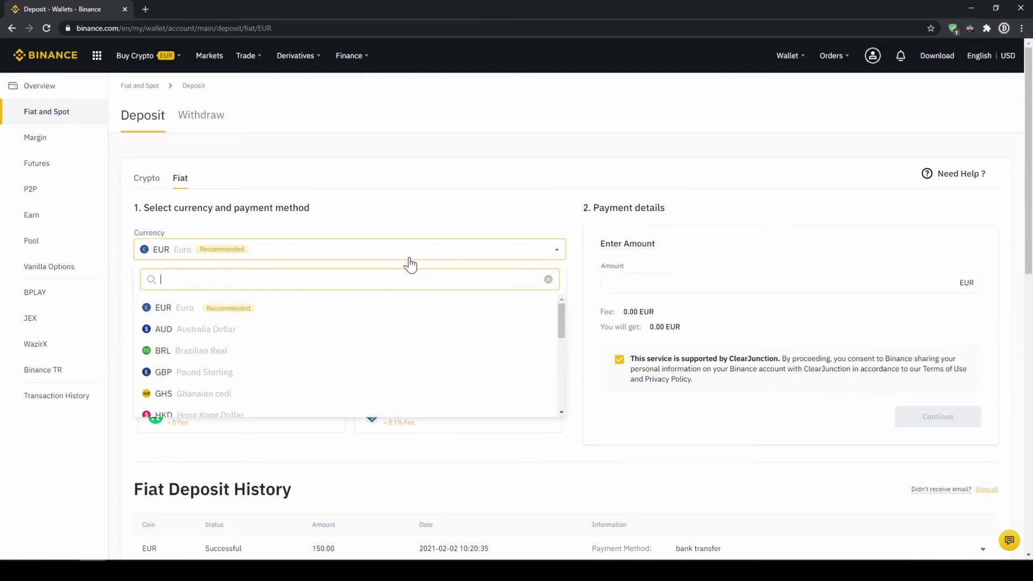
scroll(270, 337, down, 10)
scroll(236, 362, down, 1)
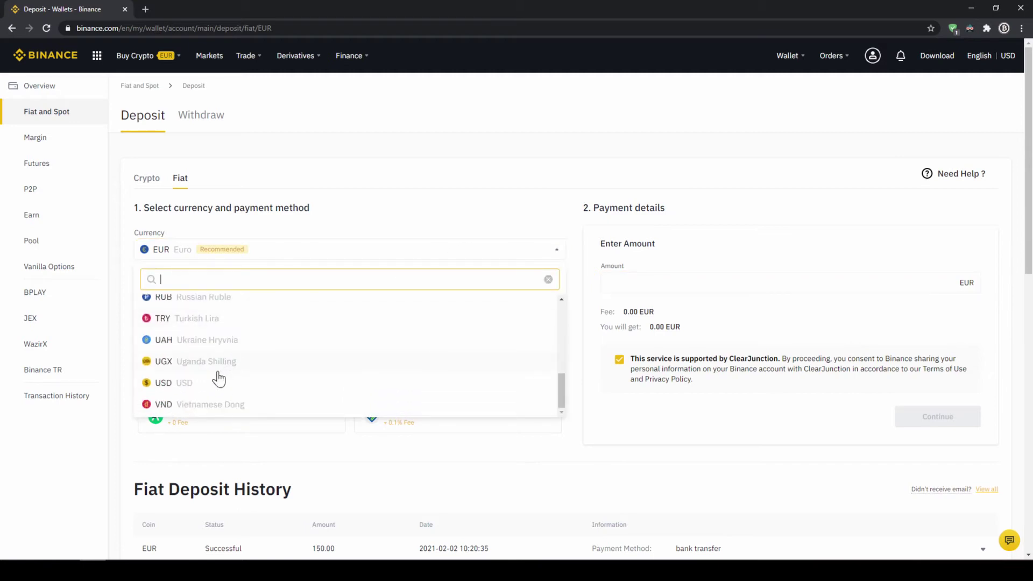
click(212, 384)
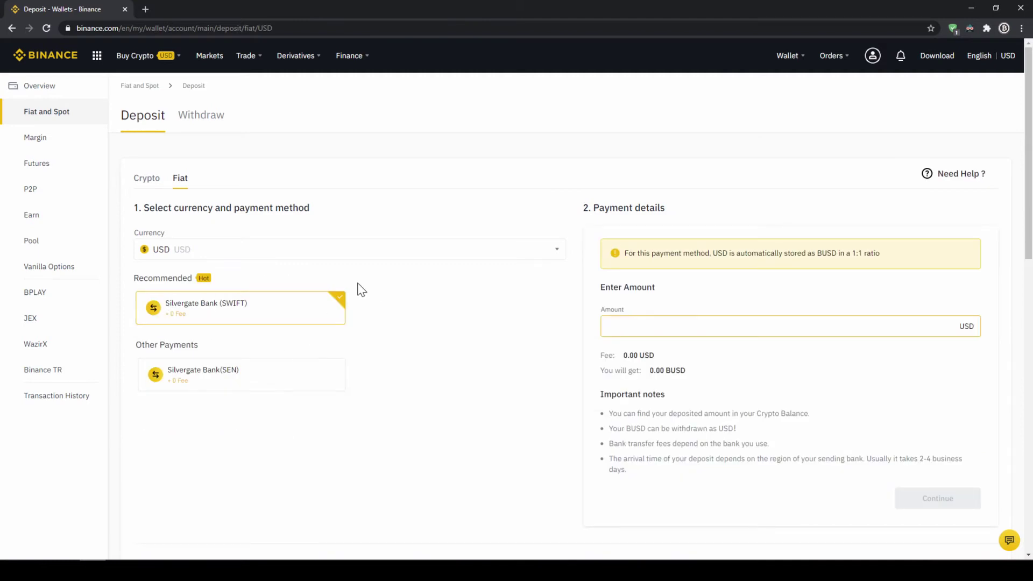
Switch the deposit currency back to EUR, and generate the SEPA bank transfer details with reference code for an amount of 1000
click(340, 250)
scroll(272, 349, up, 5)
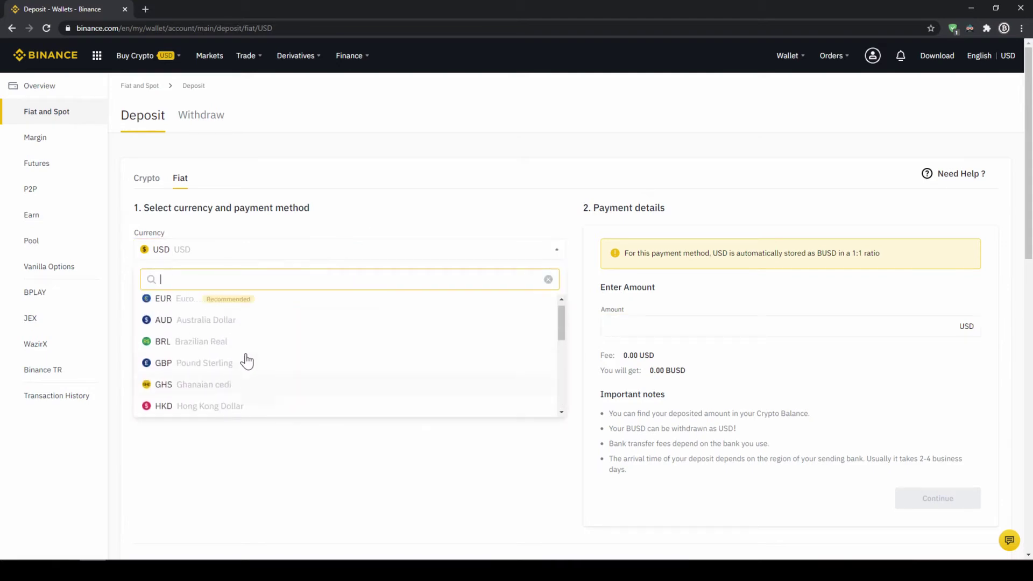
click(185, 309)
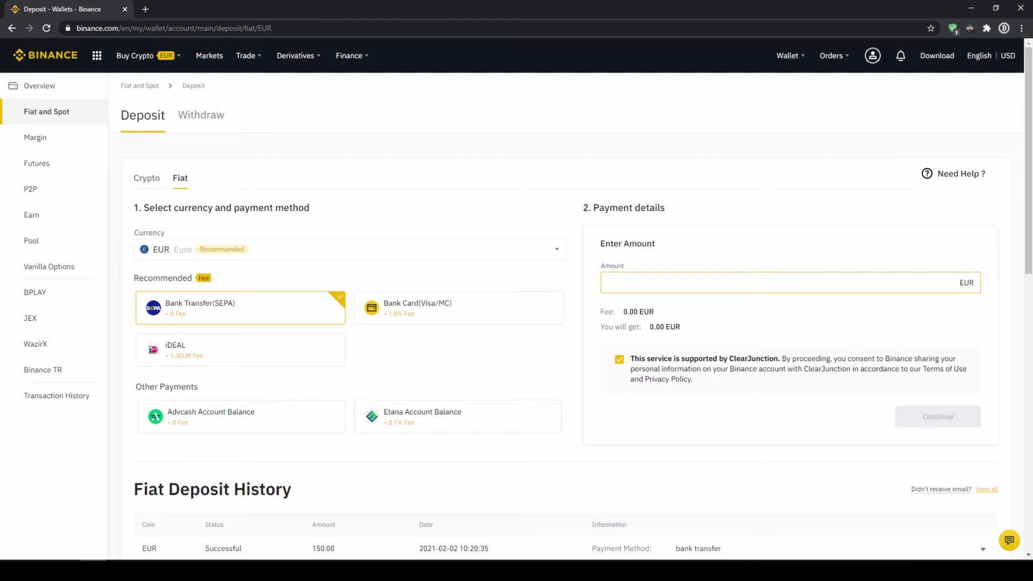
text(1000)
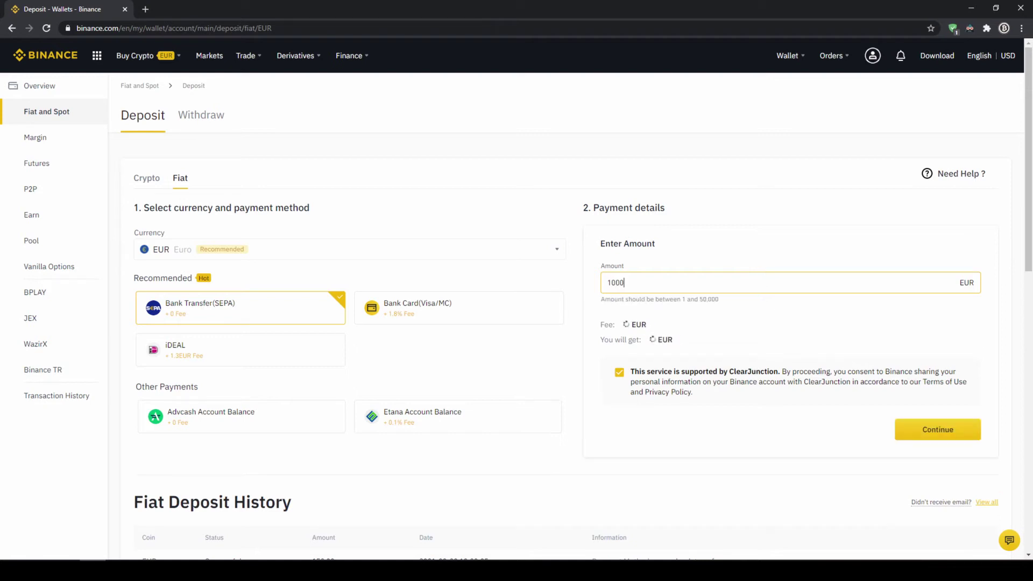
click(931, 429)
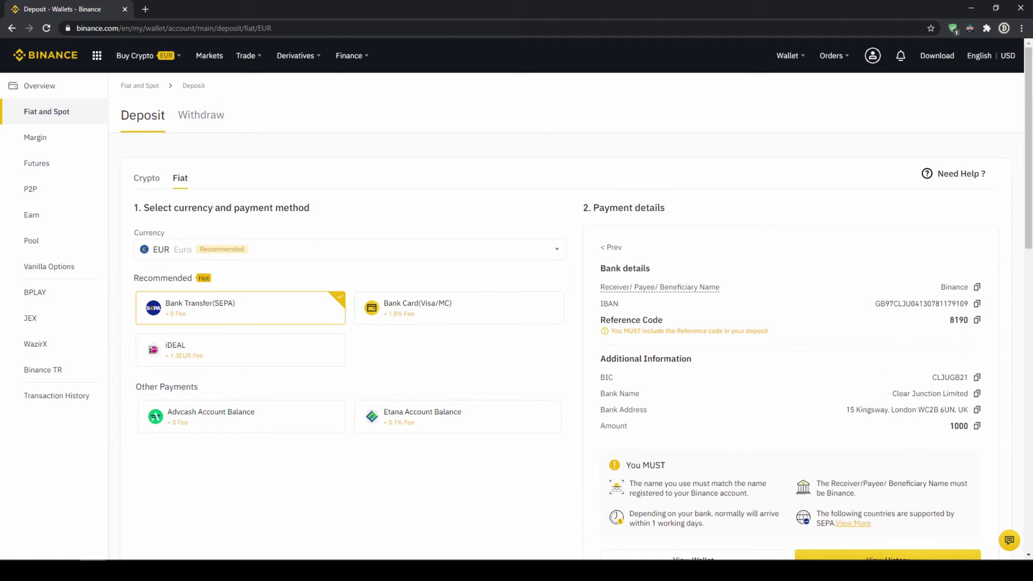
drag(631, 320, 936, 348)
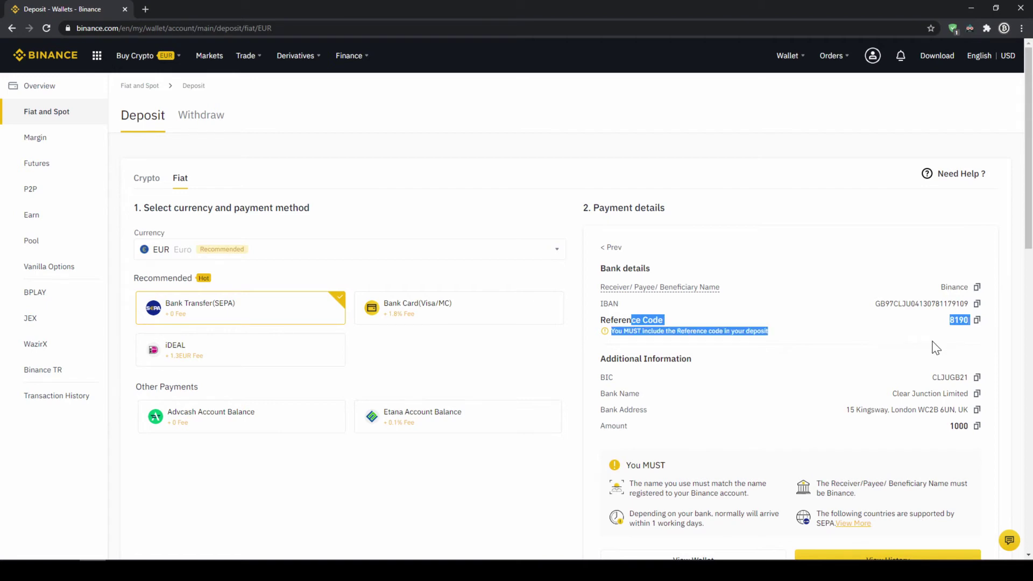
click(866, 369)
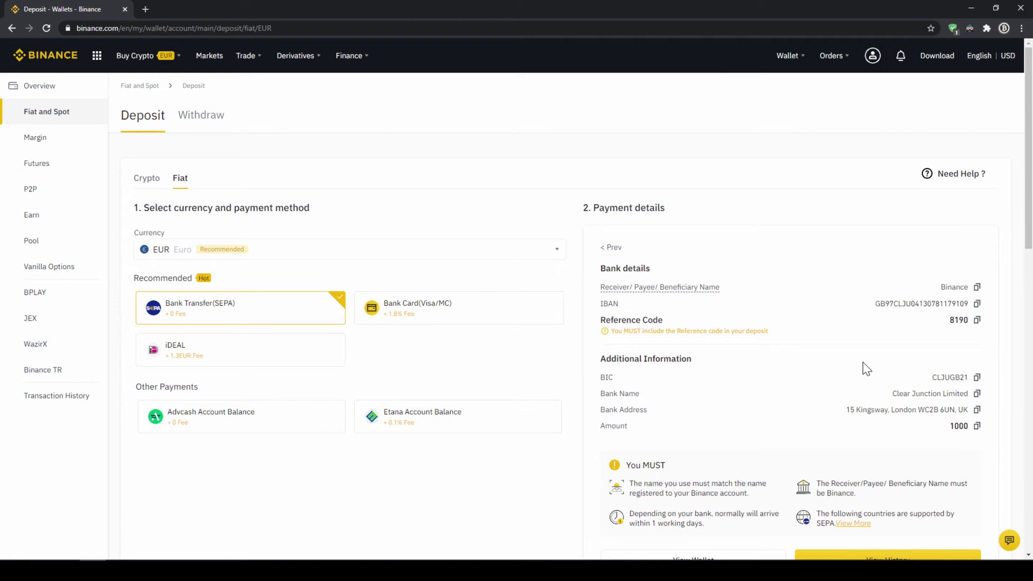
Return to the Fiat and Spot wallet and check the Euro balance
mouse_move(785, 56)
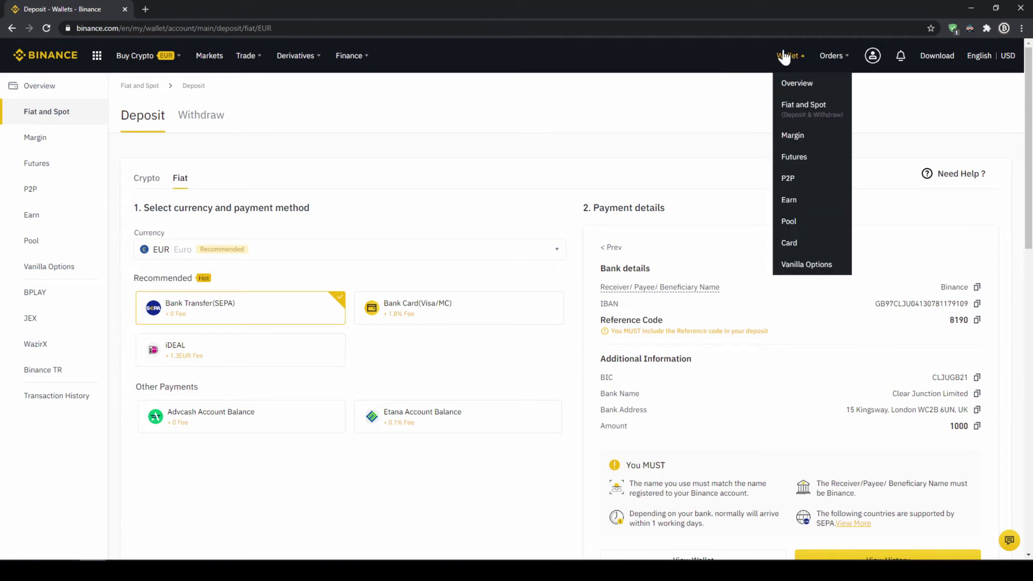
click(802, 106)
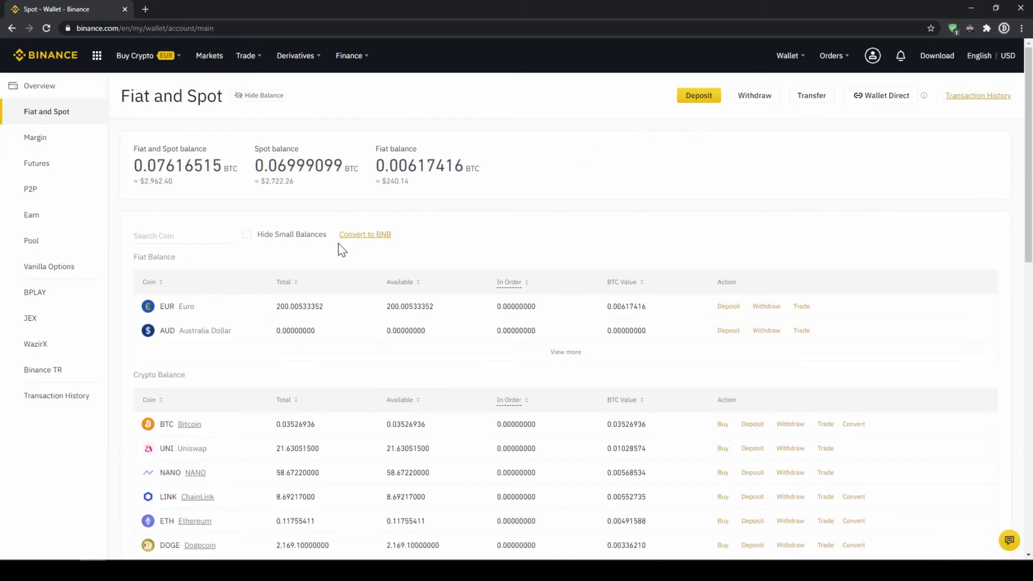
drag(177, 307, 343, 323)
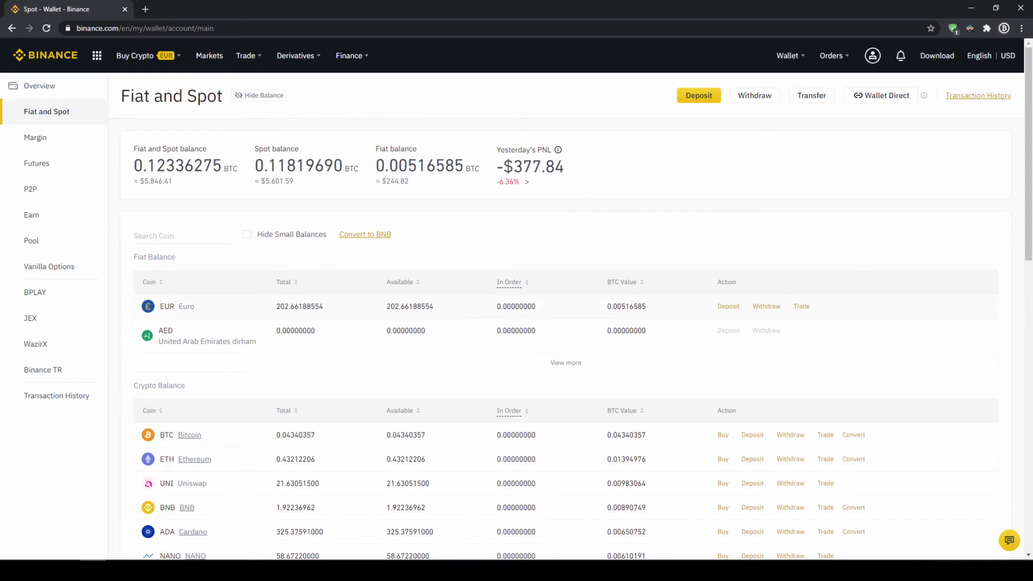
Open the page for buying crypto with the cash balance and browse the payment currencies, keeping EUR
mouse_move(140, 60)
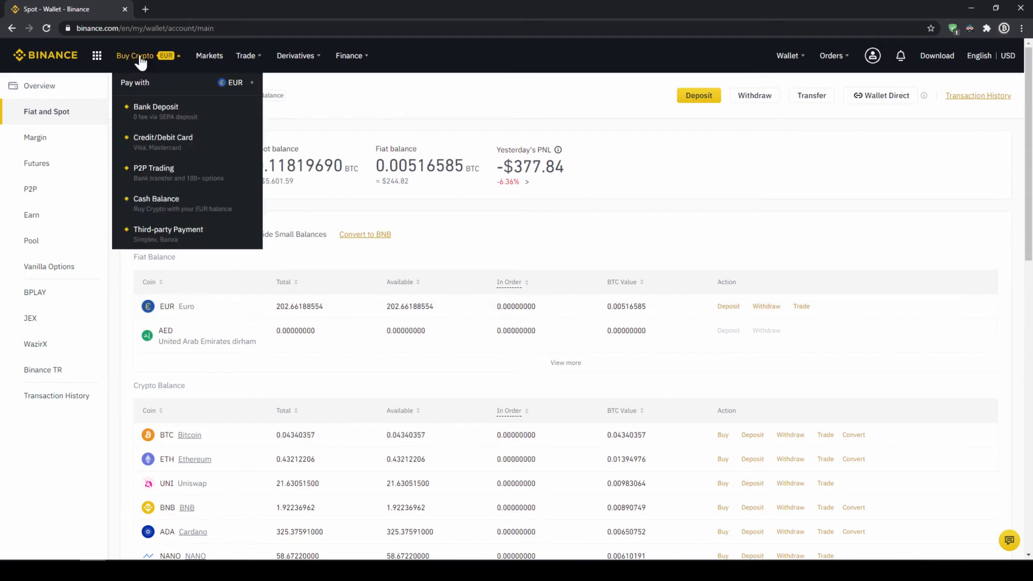
click(179, 201)
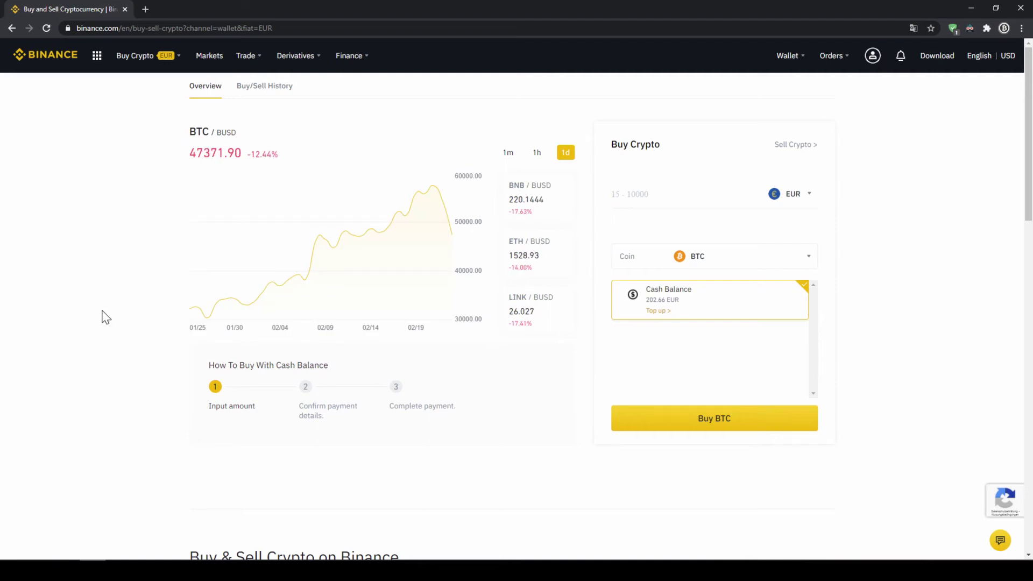
click(809, 197)
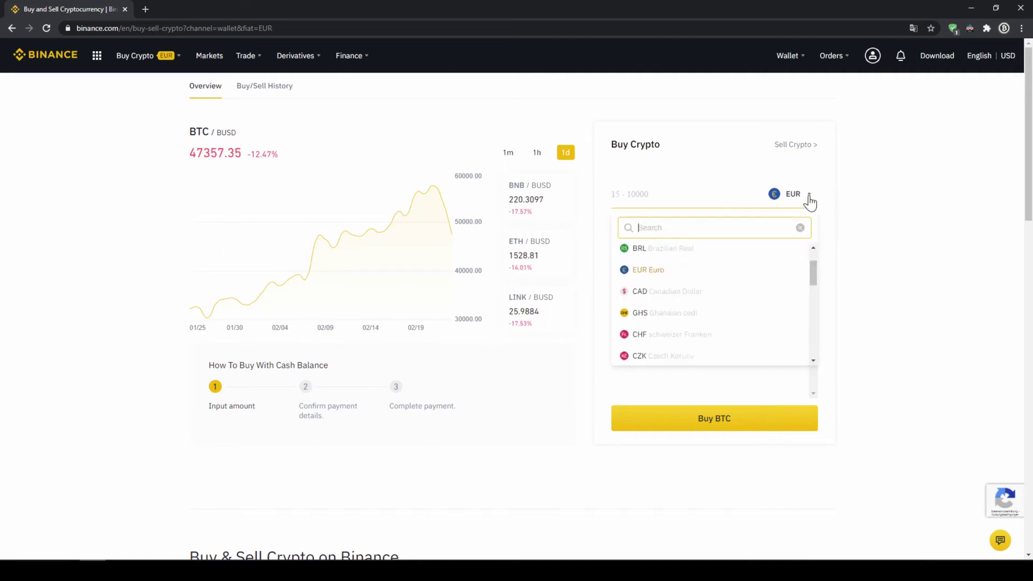
mouse_move(813, 264)
mouse_down()
mouse_move(805, 362)
mouse_move(814, 268)
mouse_up()
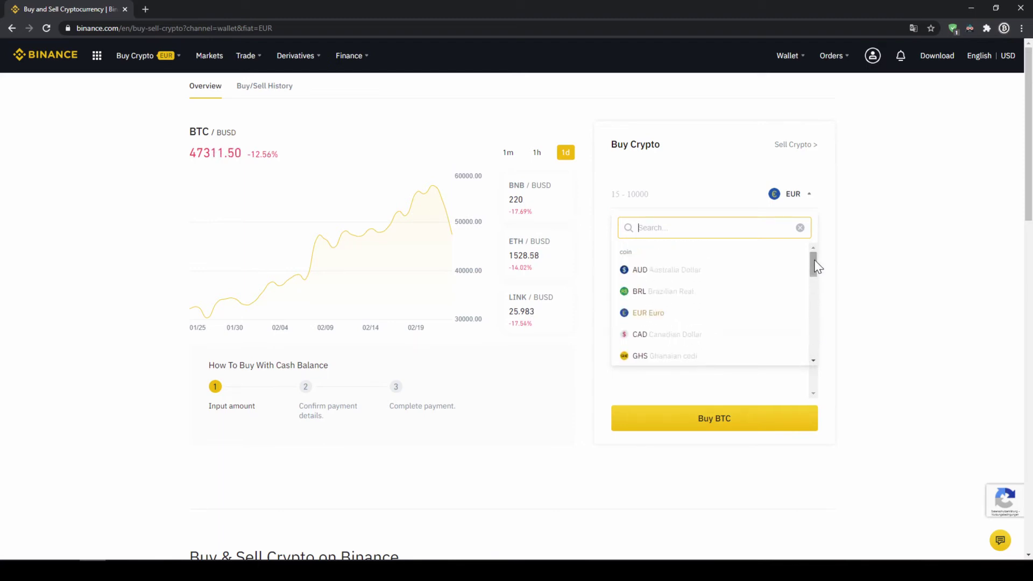
click(805, 204)
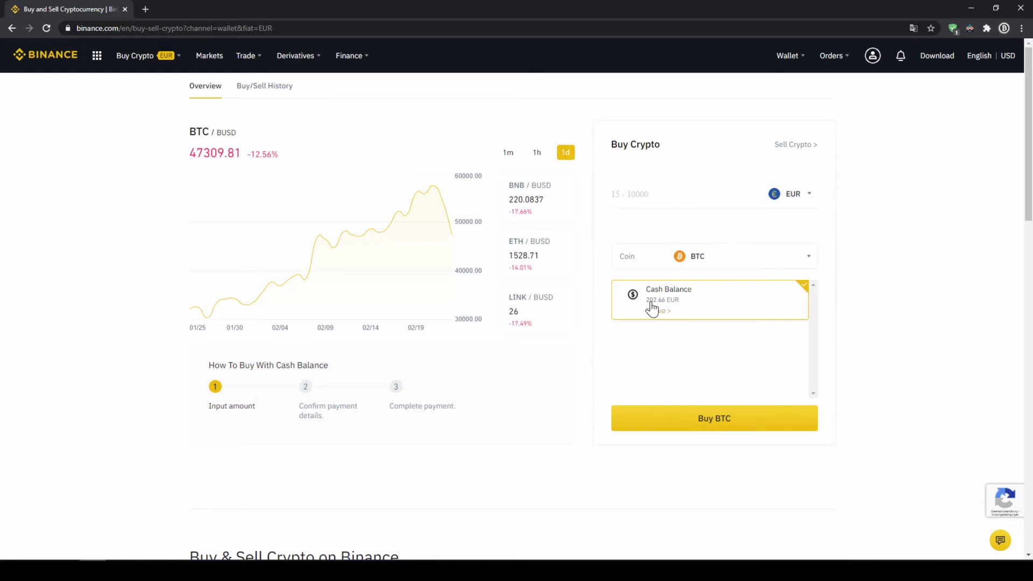
Choose USDT as the coin to buy and submit an order spending 200 EUR from the cash balance
click(694, 256)
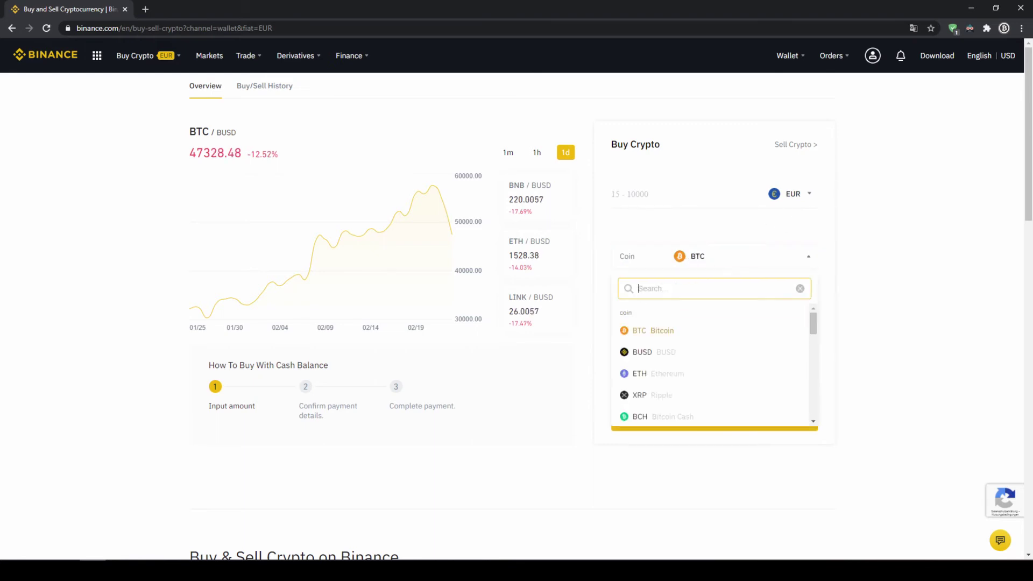
text(usdt)
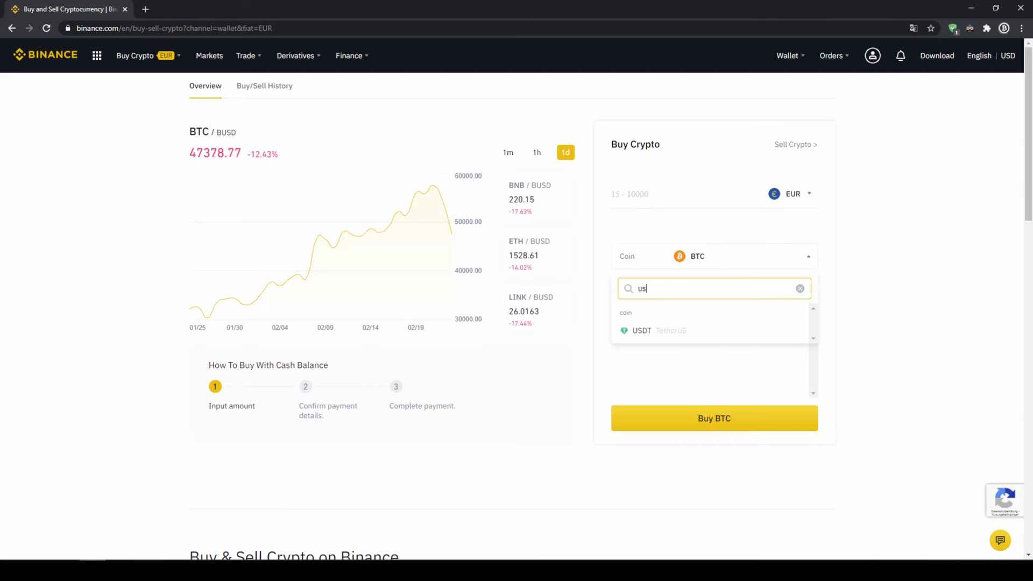
click(658, 332)
click(667, 200)
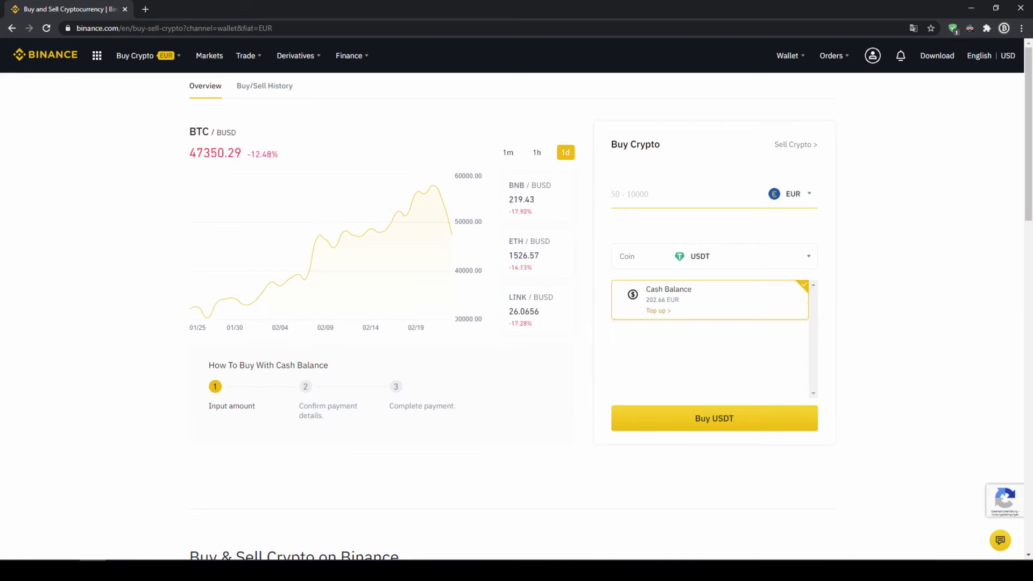
text(200)
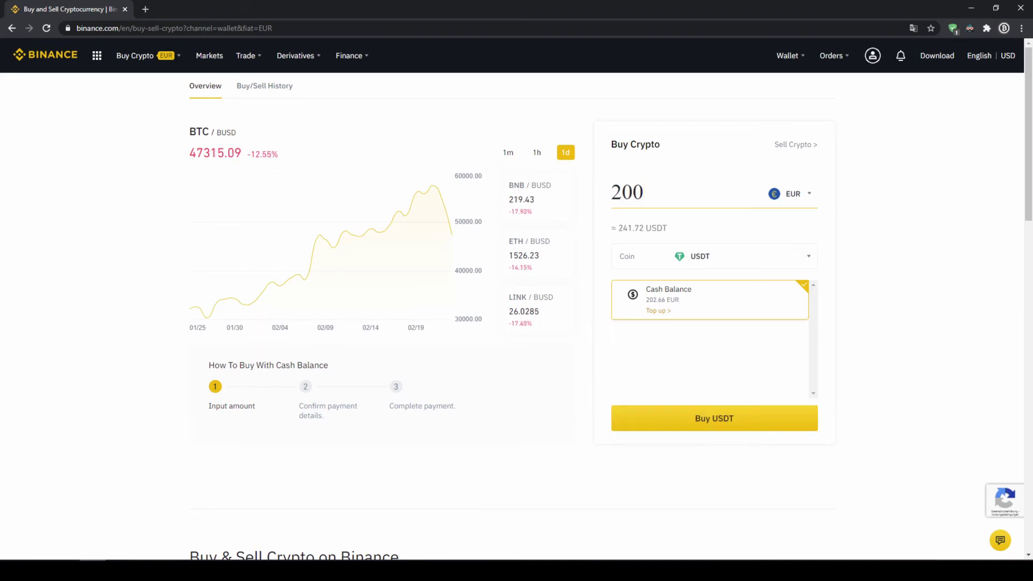
click(720, 423)
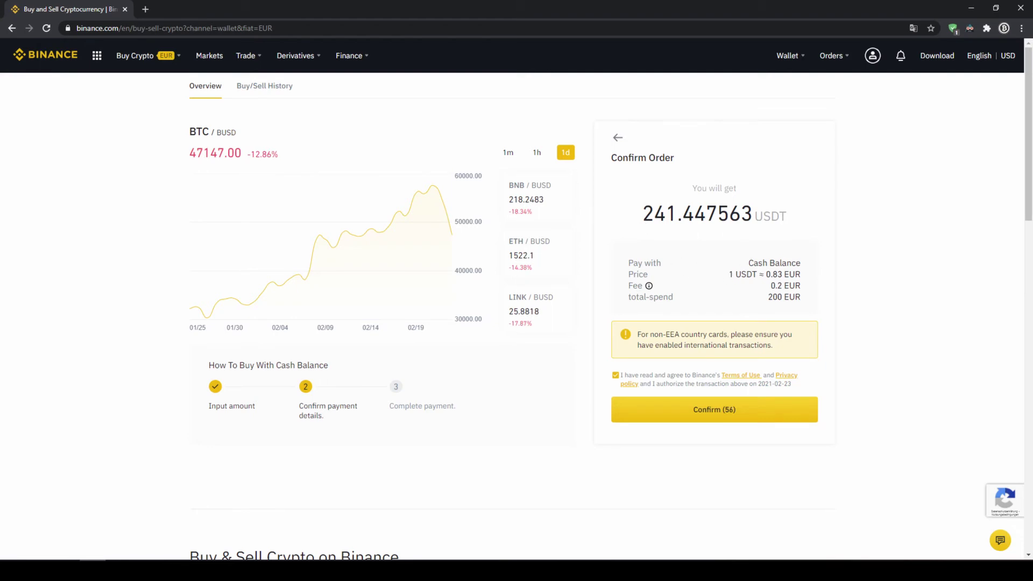
Review the order's USDT amount, fee and total spend, and confirm the purchase
drag(644, 213, 677, 214)
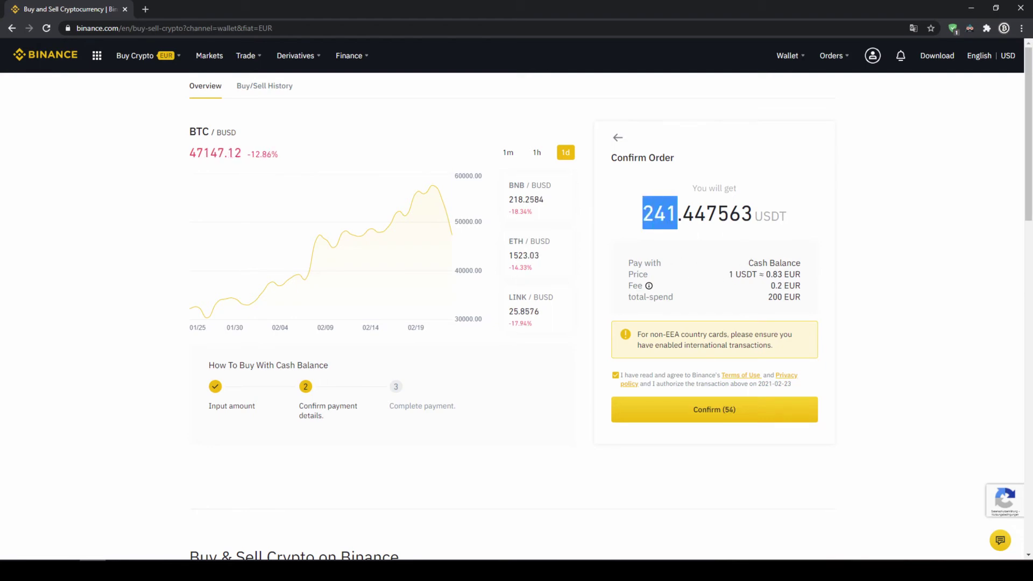
click(638, 218)
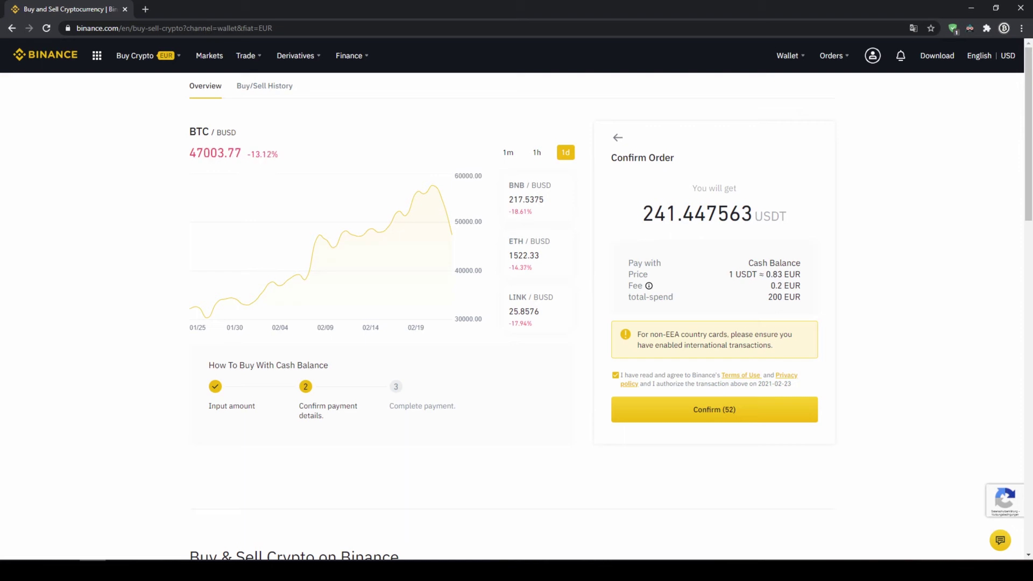
drag(644, 214, 678, 214)
drag(752, 275, 675, 297)
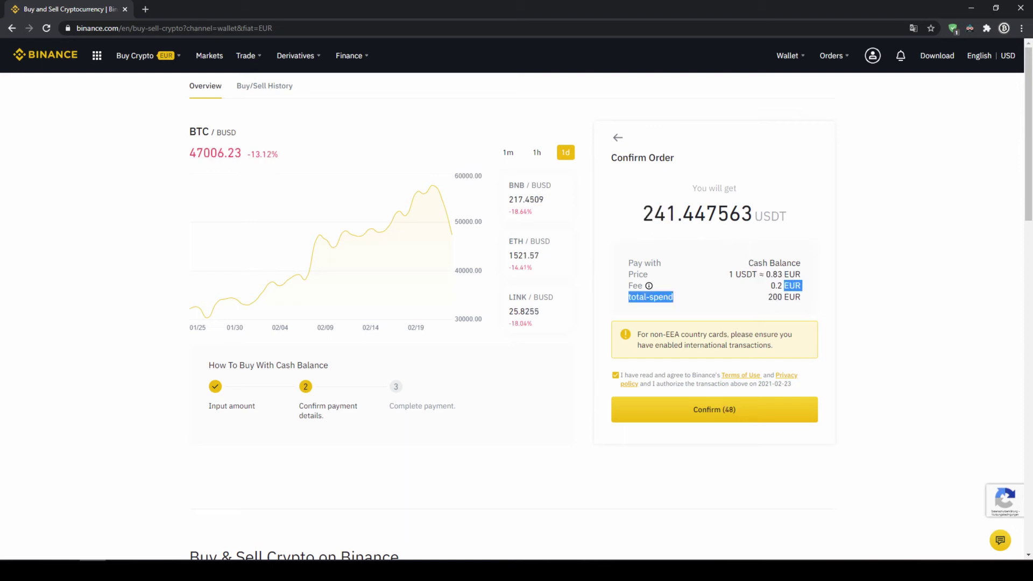
click(675, 297)
drag(774, 297, 806, 301)
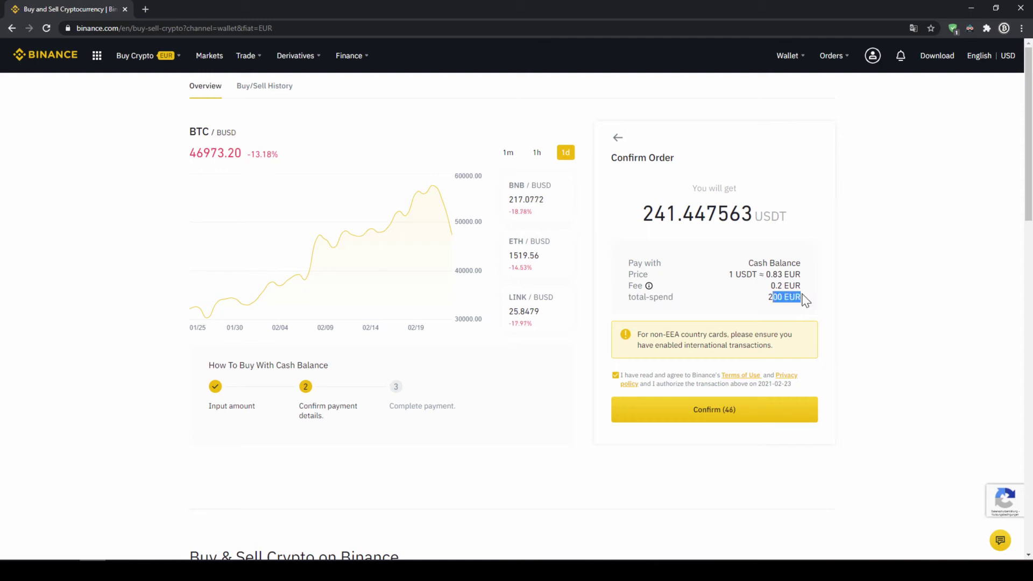
click(805, 300)
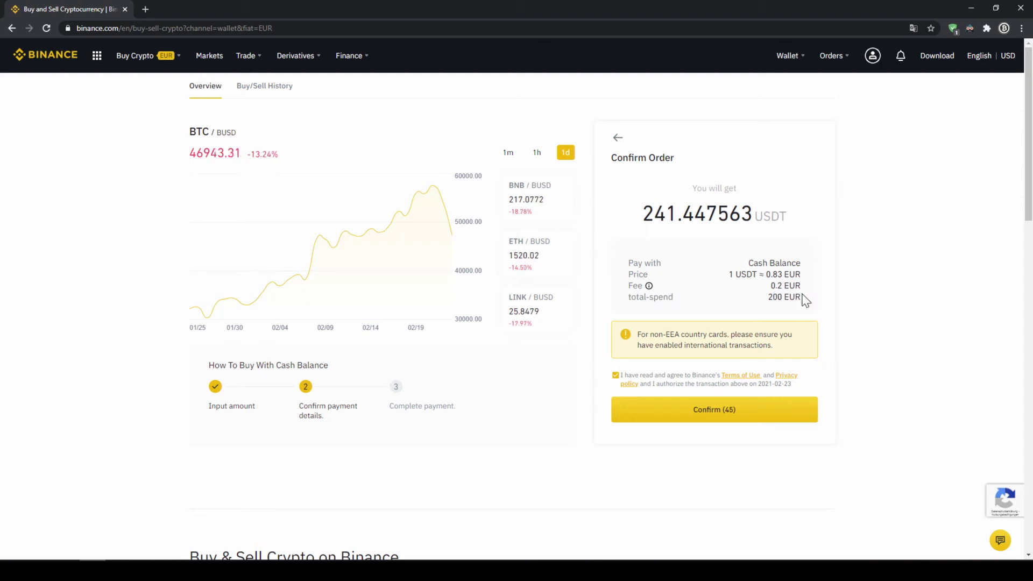
click(738, 417)
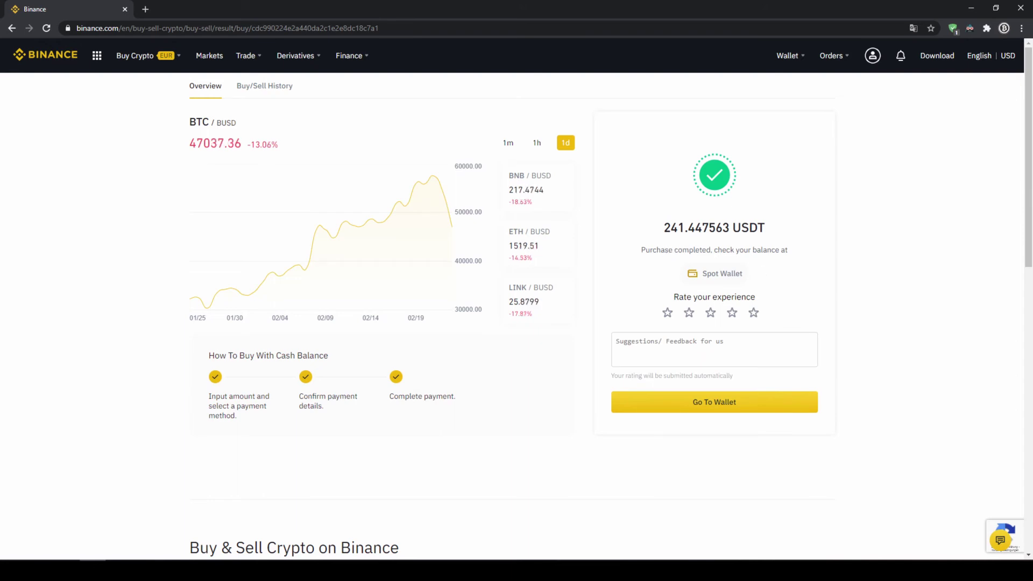
Open the spot wallet from the completed purchase and check the Euro and USDT balances
click(720, 277)
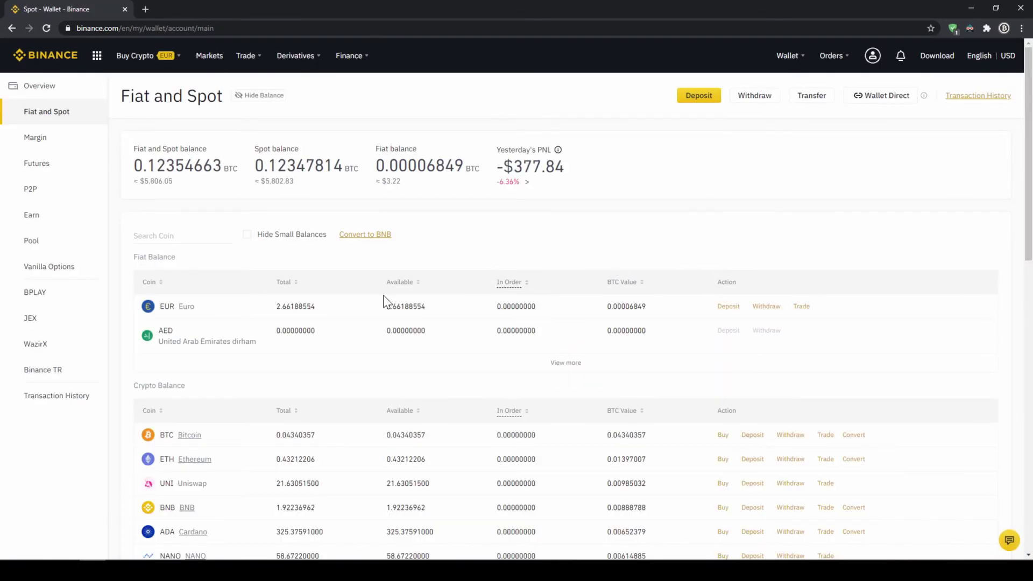
drag(157, 307, 316, 318)
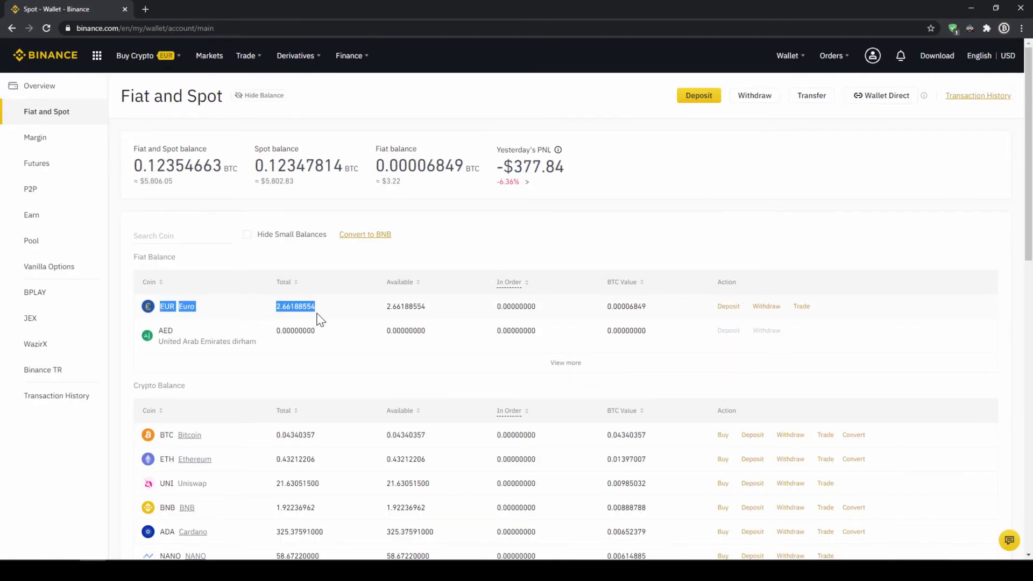
click(327, 315)
scroll(329, 312, down, 4)
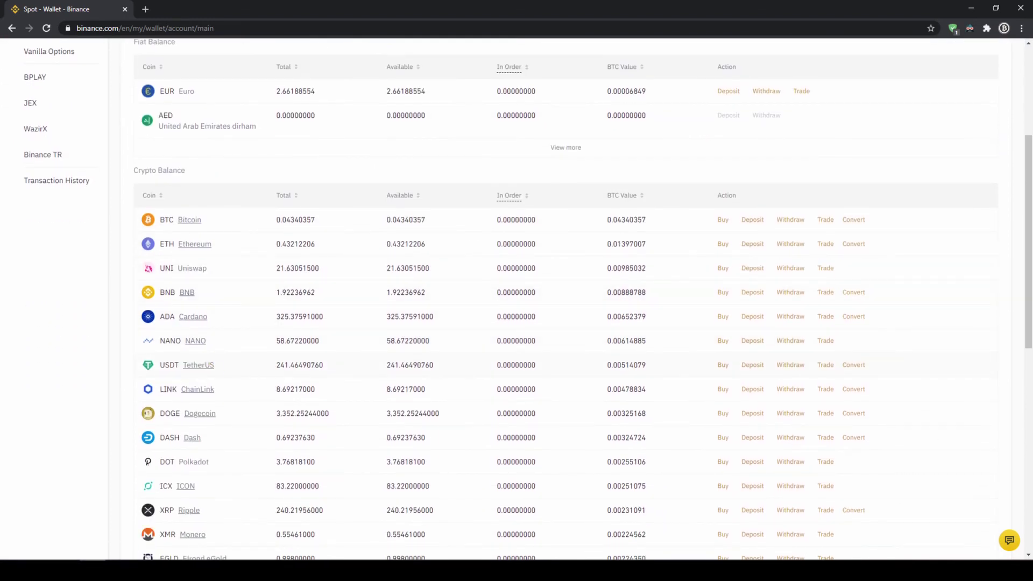
drag(275, 366, 327, 367)
click(356, 376)
Bring up the payment options for buying crypto with EUR
scroll(358, 371, up, 4)
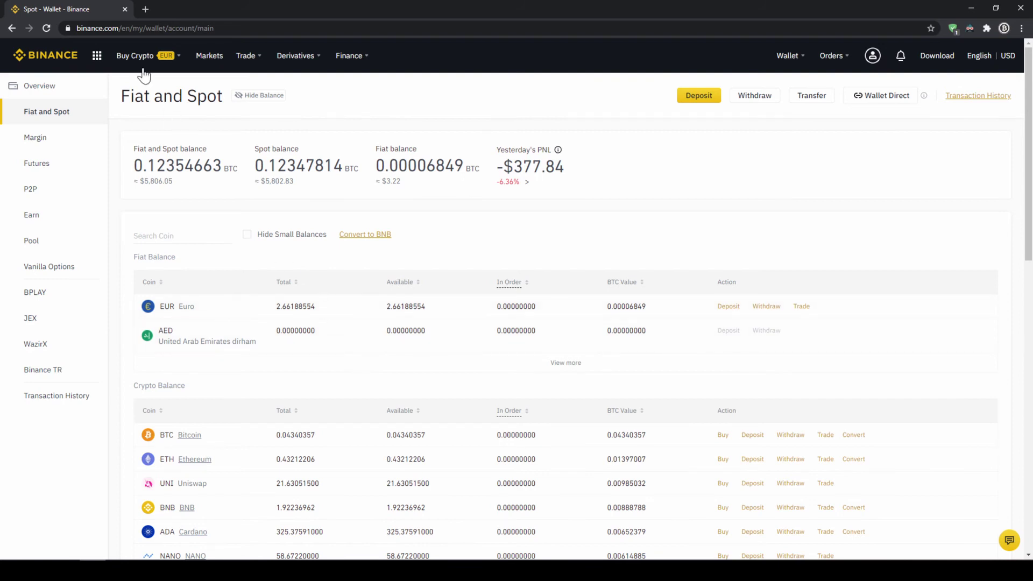
mouse_move(141, 65)
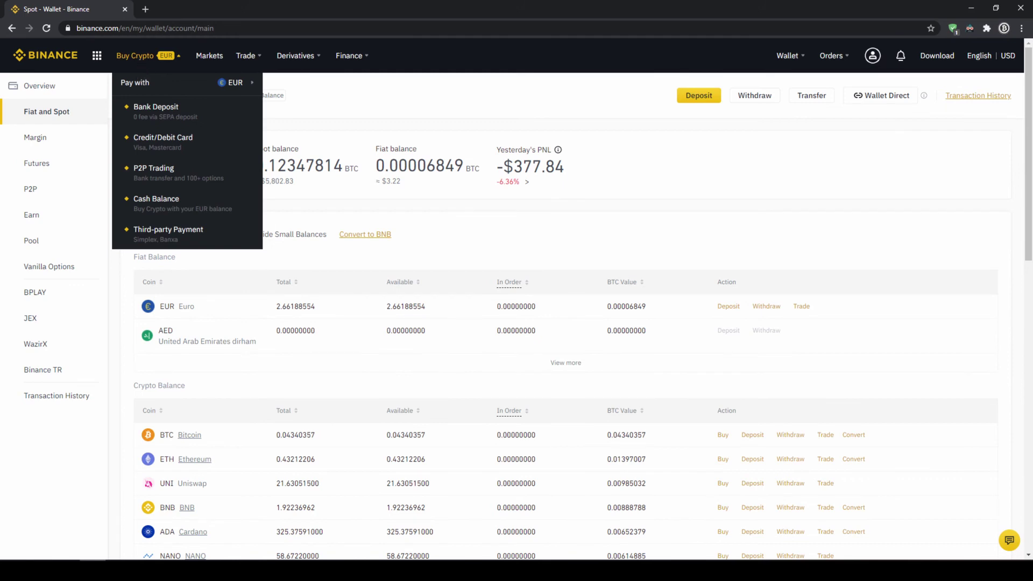